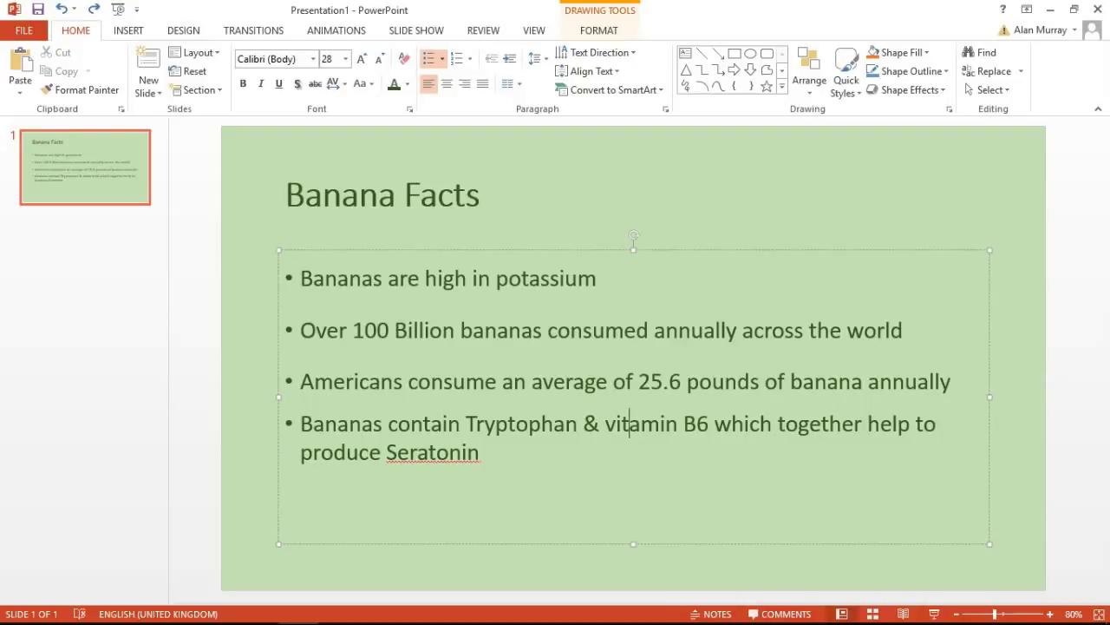
- Select the four Banana Facts points, try numbering, revert to round bullets, and open the bullet styles list
left_click_drag(300, 278, 482, 452)
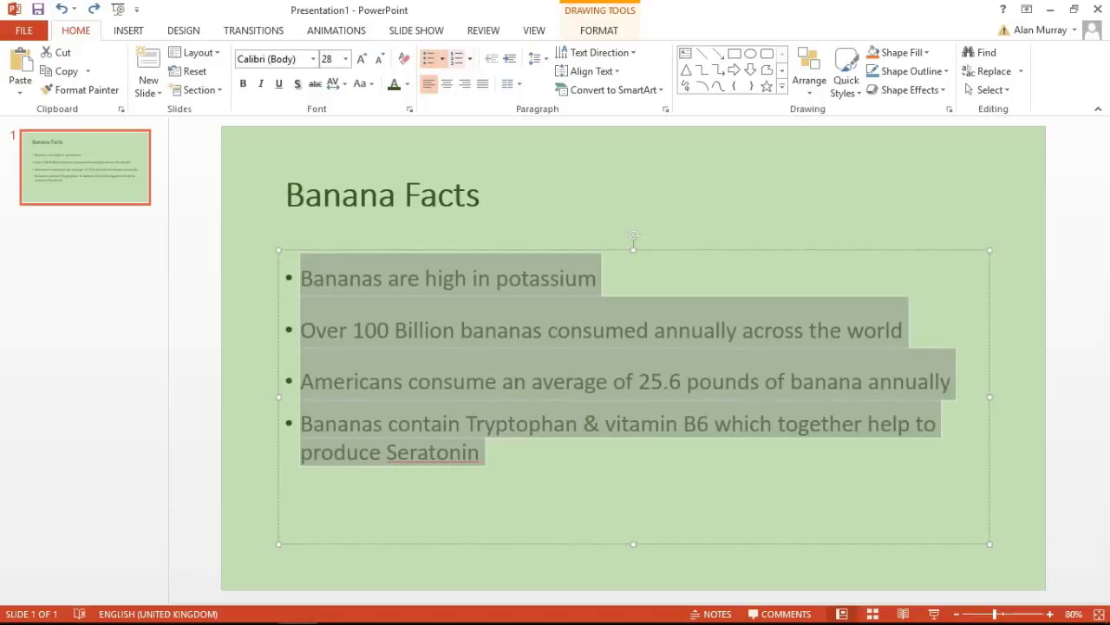
left_click(457, 58)
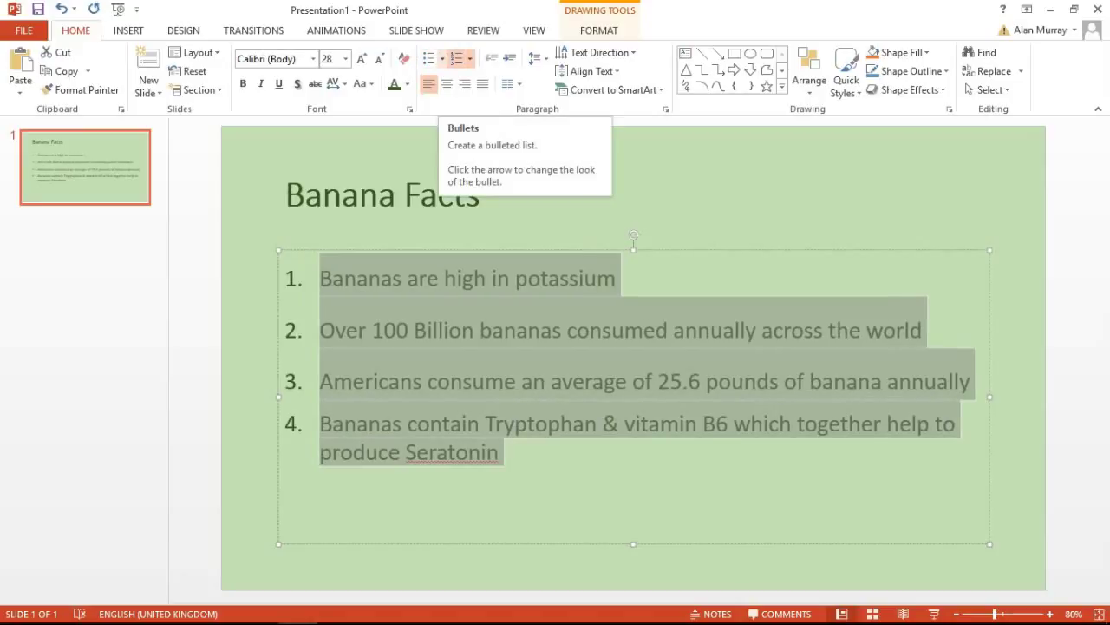
left_click(428, 58)
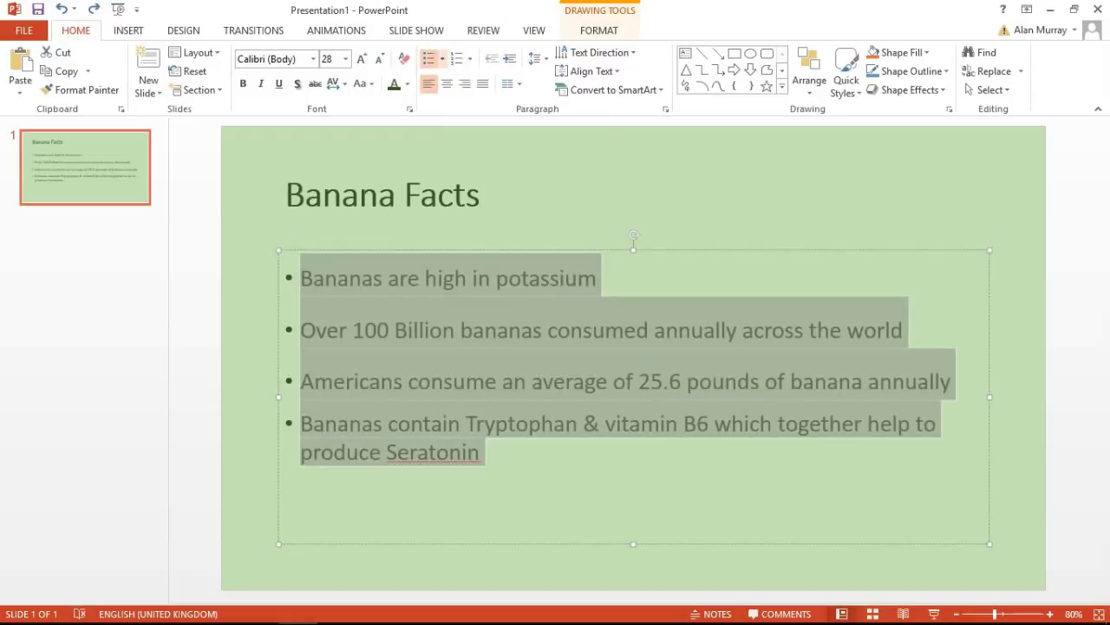
left_click(443, 58)
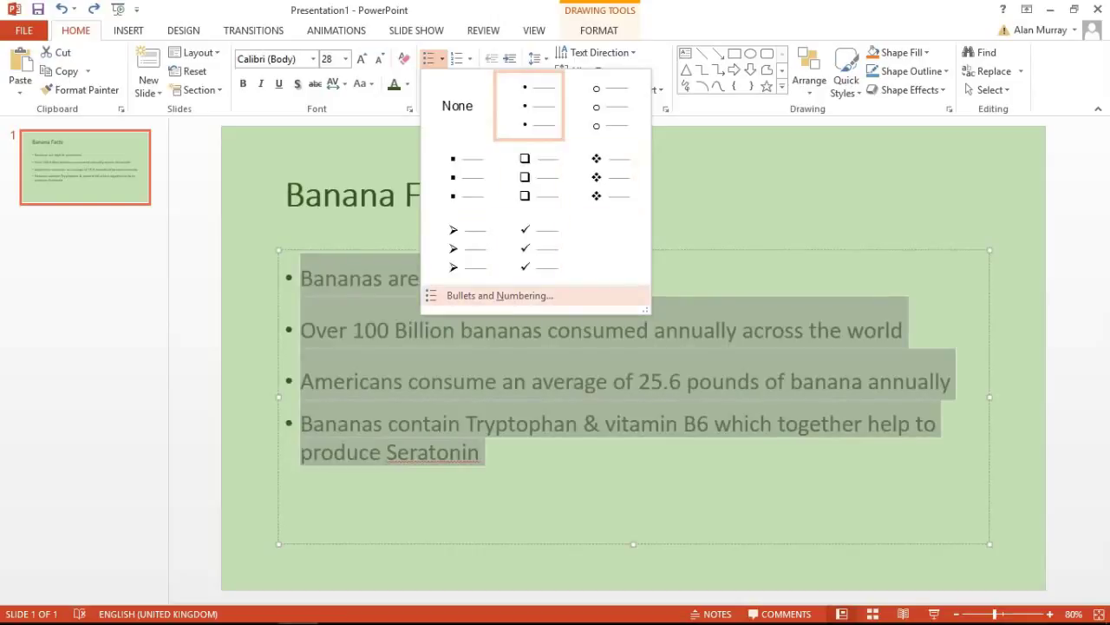
- From Bullets and Numbering, start choosing a picture bullet to get the Insert Pictures window
left_click(500, 295)
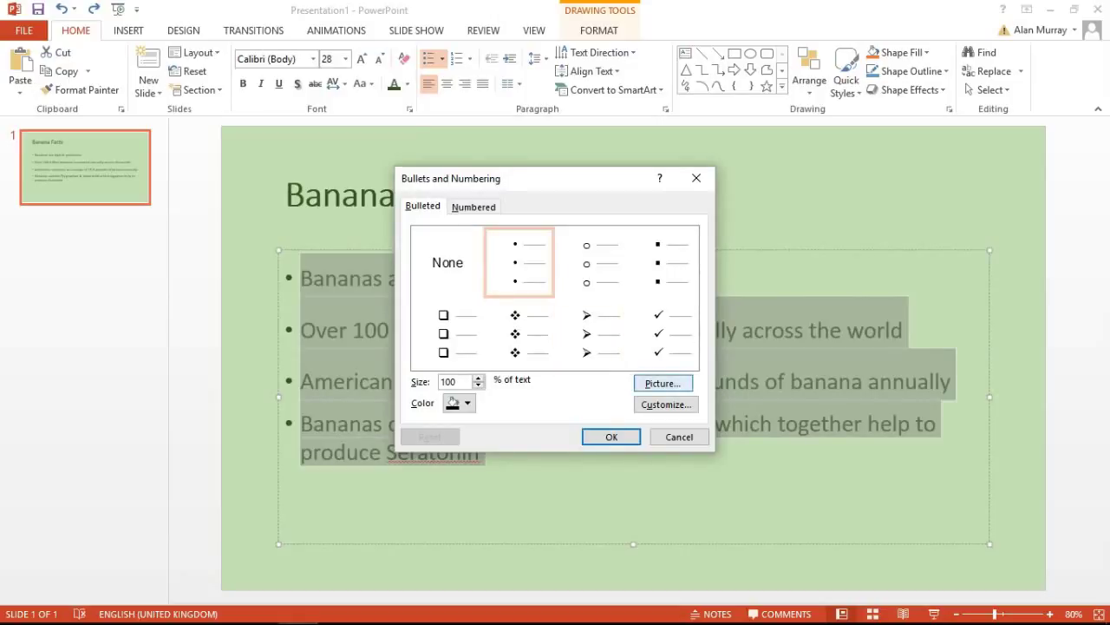
left_click(662, 383)
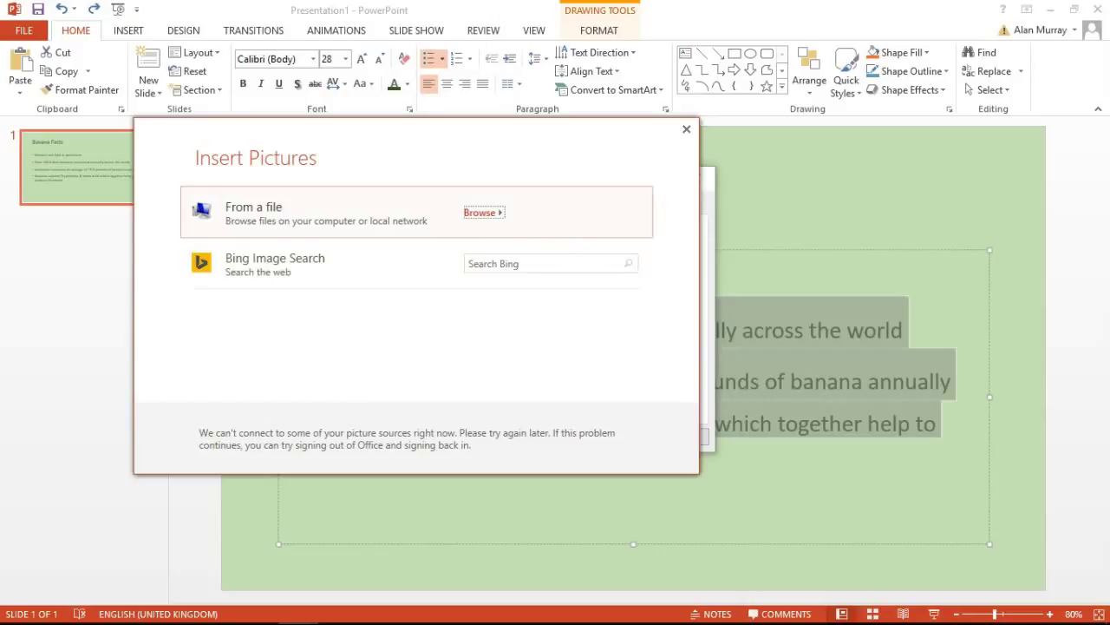
- Insert banana.png from the Desktop as the bullet picture for the four points
key("Escape")
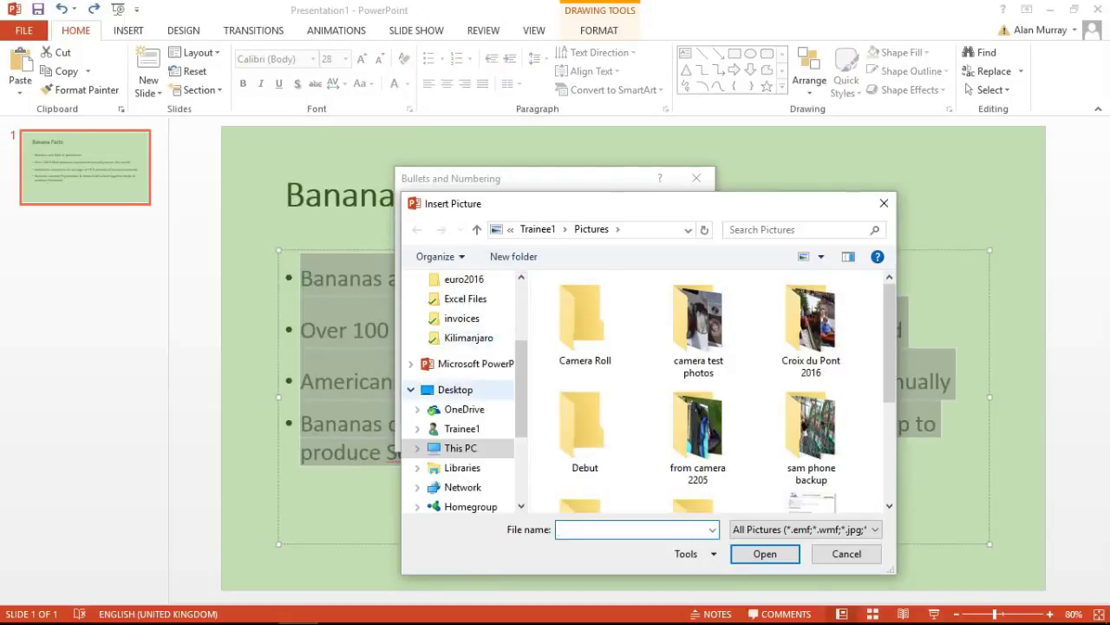
left_click(456, 389)
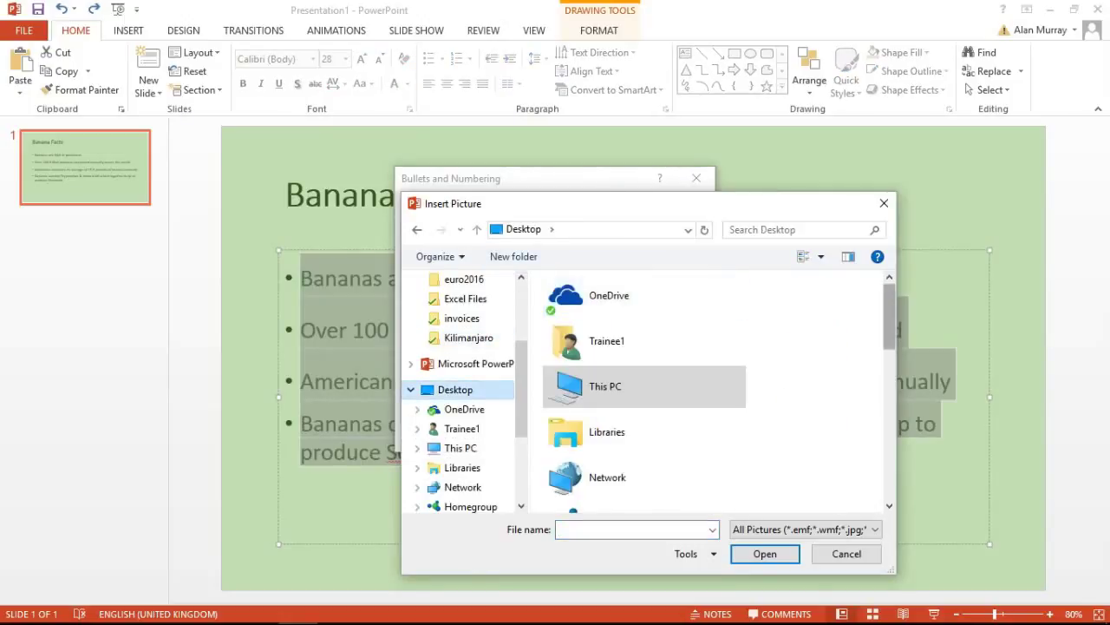
scroll(644, 390, "down", 4)
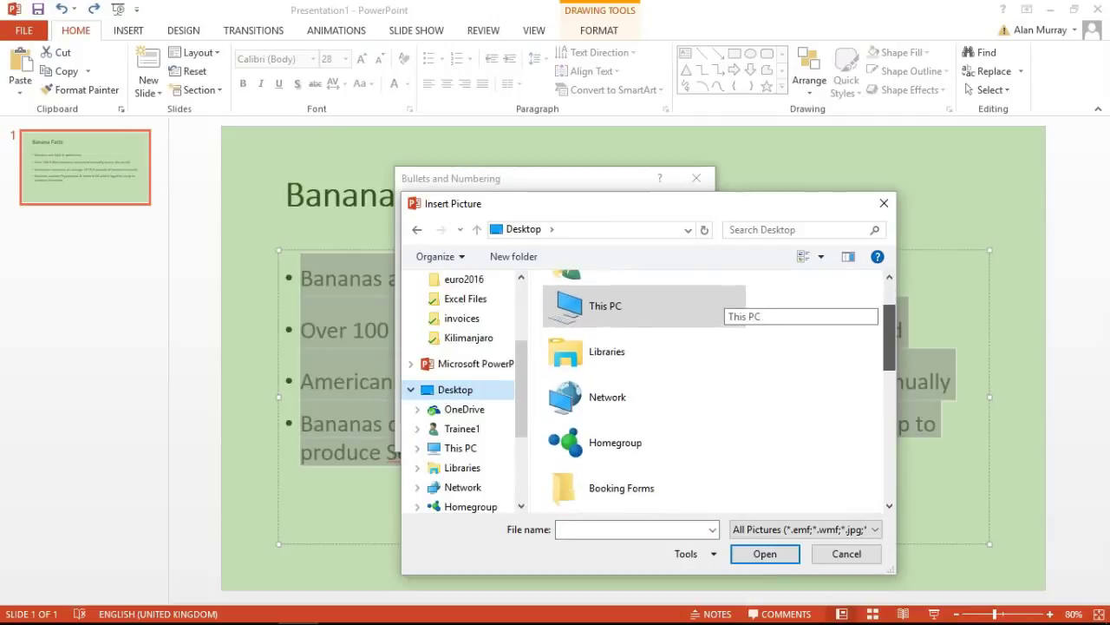
scroll(644, 391, "down", 6)
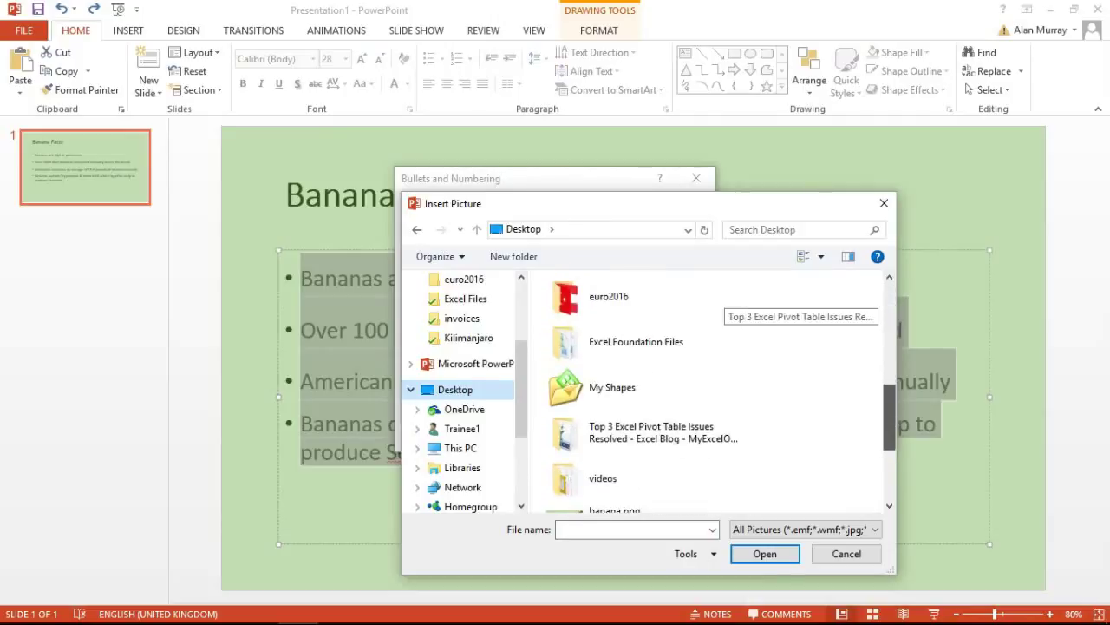
scroll(712, 391, "down", 1)
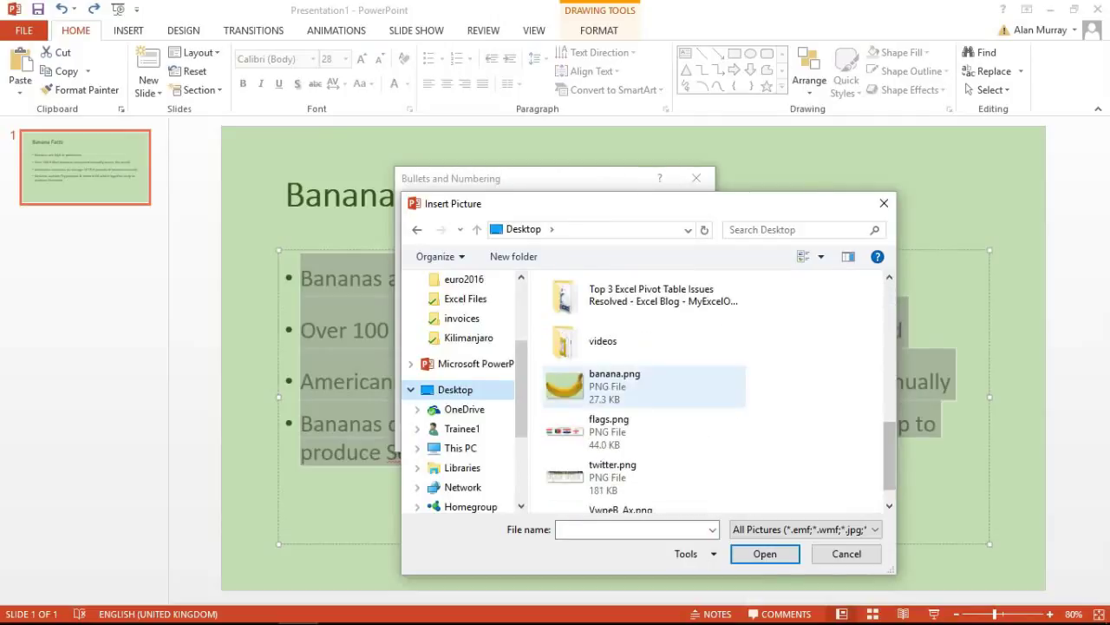
left_click(615, 386)
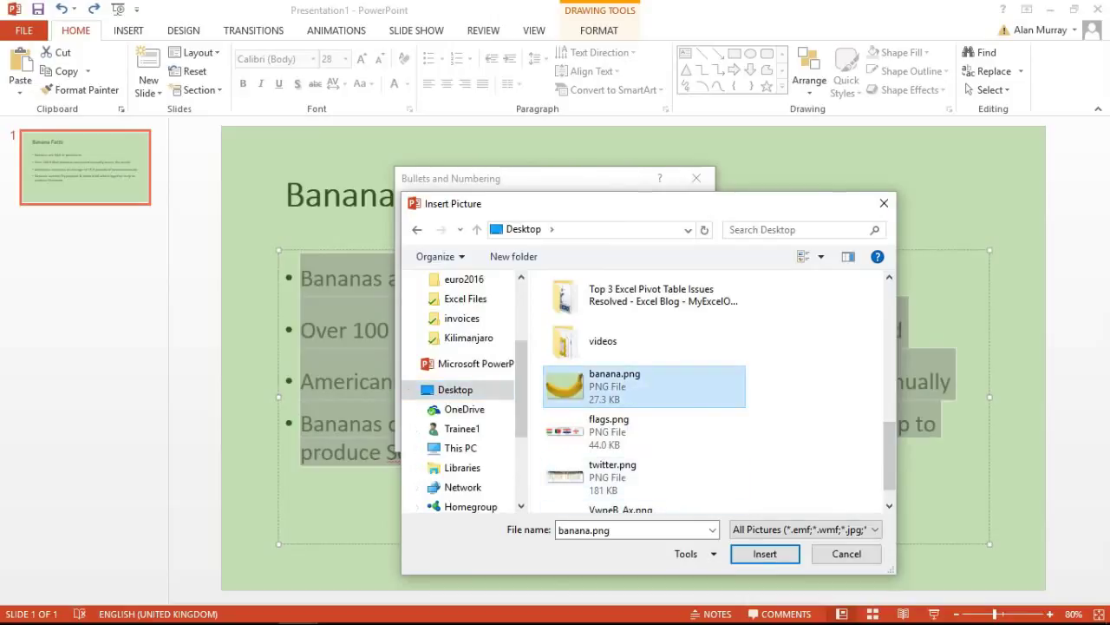
left_click(763, 553)
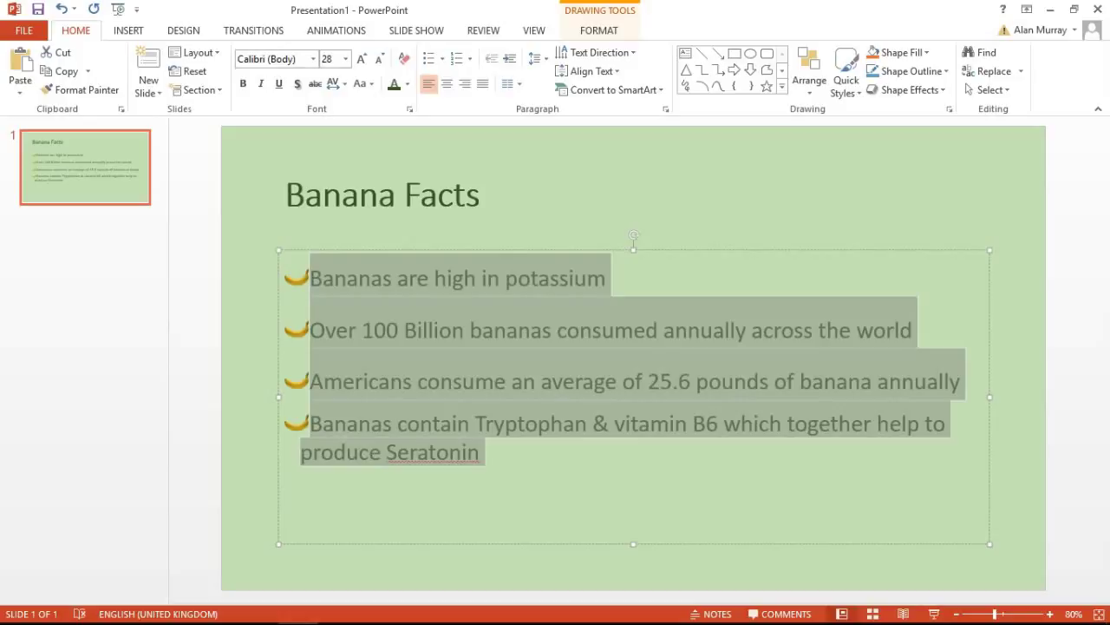
left_click(536, 381)
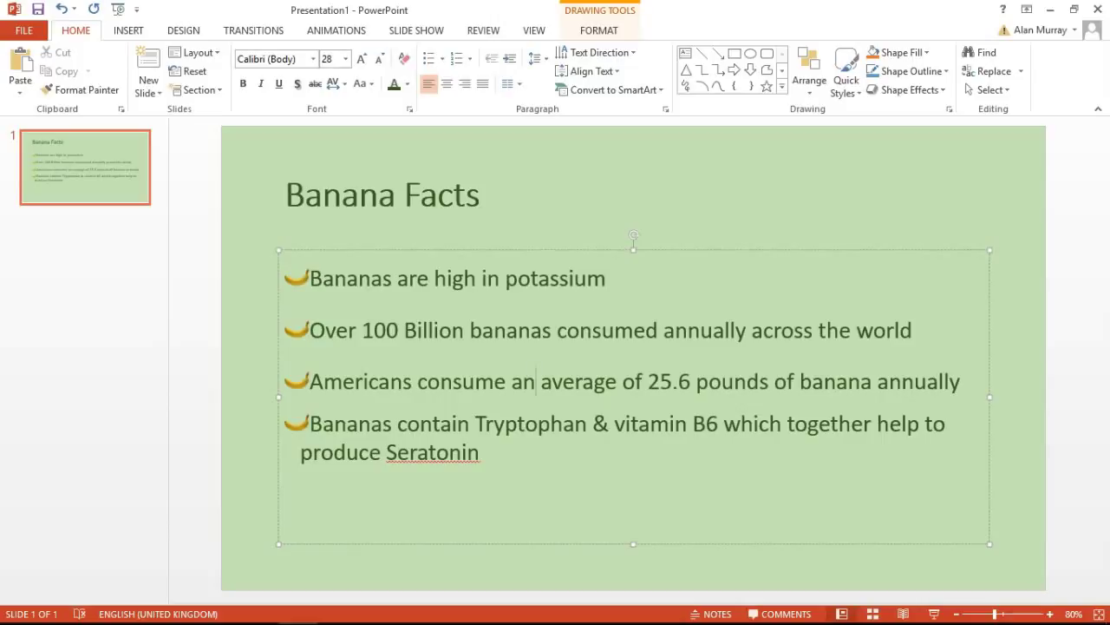
left_click(310, 277)
left_click(360, 329, "shift")
left_click(470, 424, "shift")
left_click(480, 452, "shift")
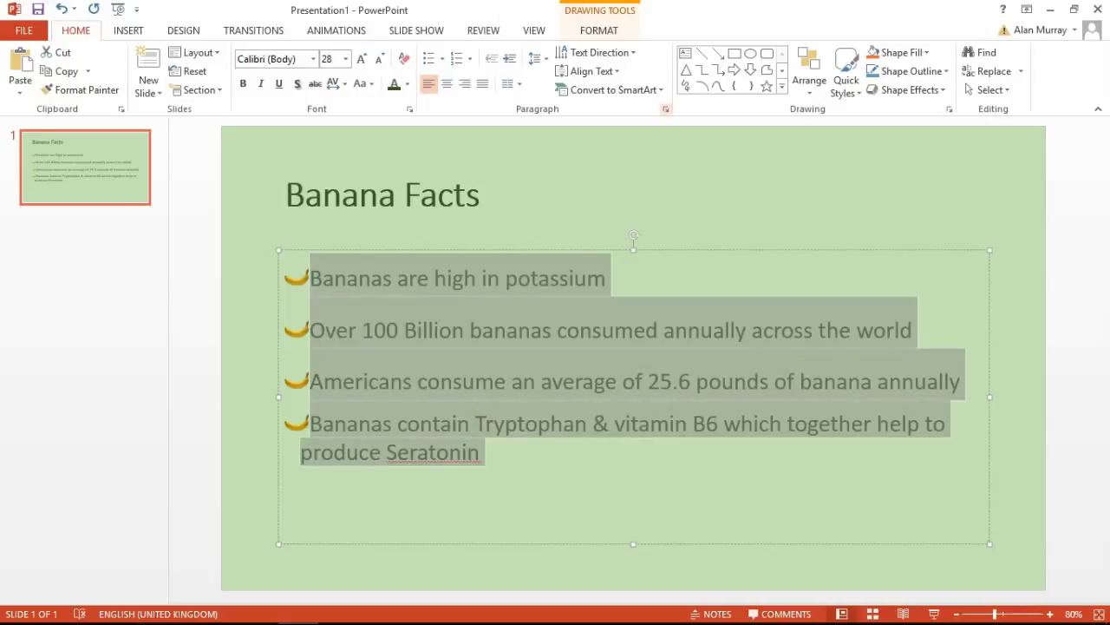
- In the Paragraph dialog, set Before text and Hanging indent to 1.2 cm, then check the points
left_click(665, 109)
left_click(665, 108)
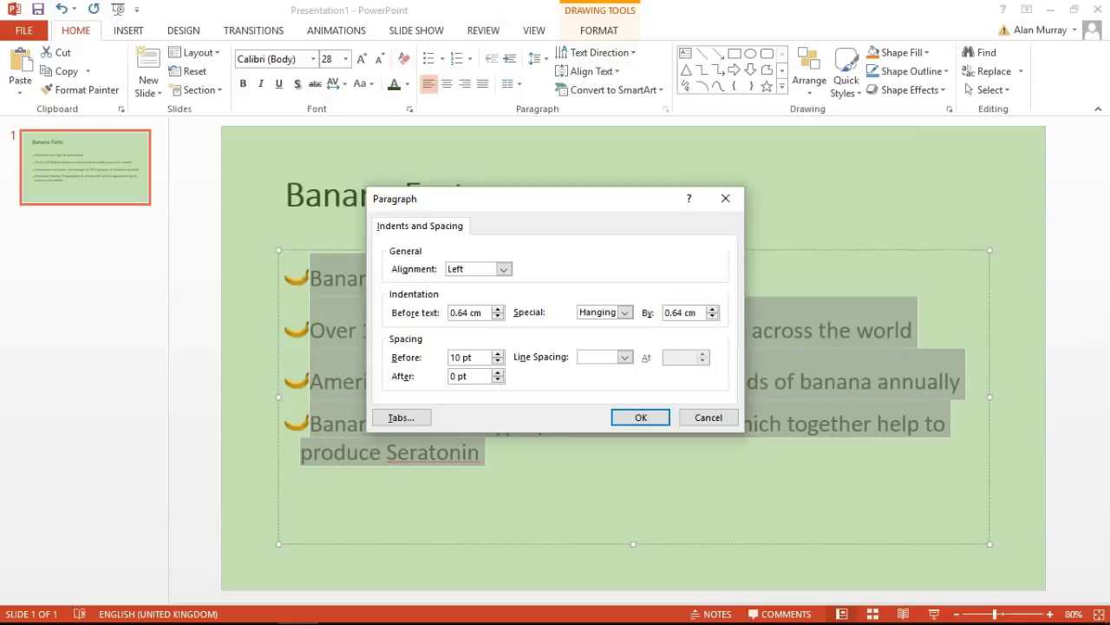
key("Up")
key("Up")
key("Up")
key("shift+Tab")
key("shift+Tab")
key("Up")
key("Up")
key("Up")
key("Up")
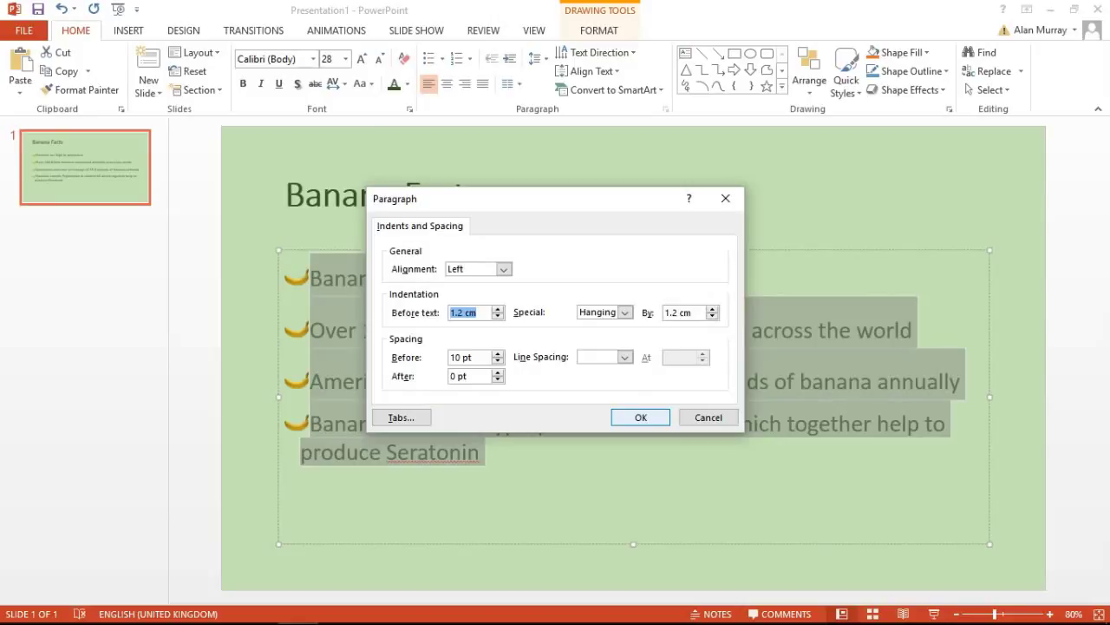
key("Return")
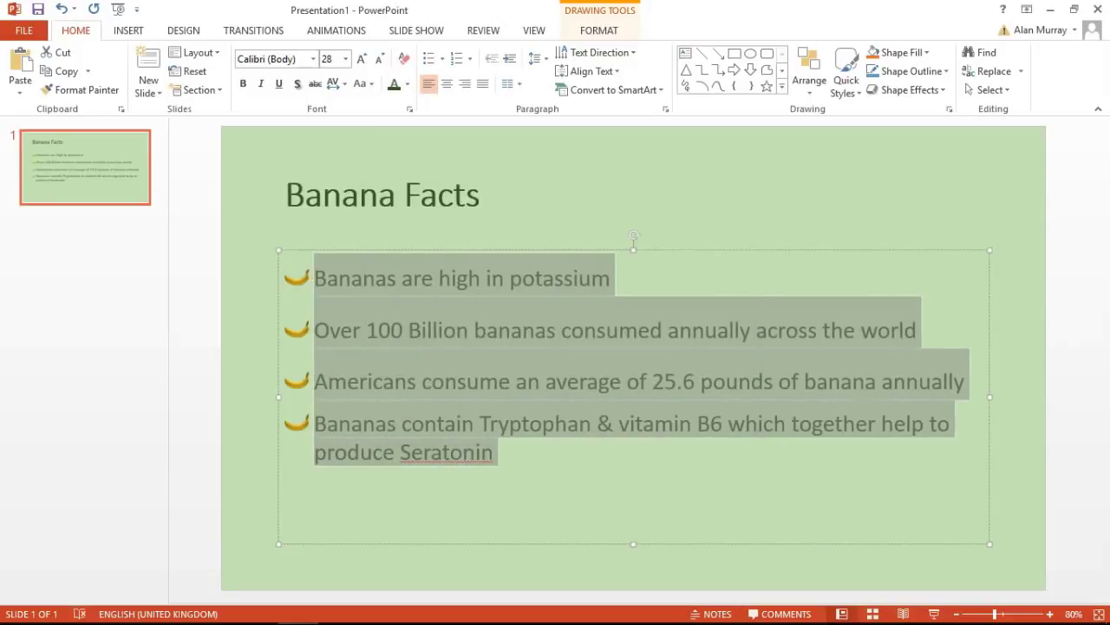
left_click(461, 423)
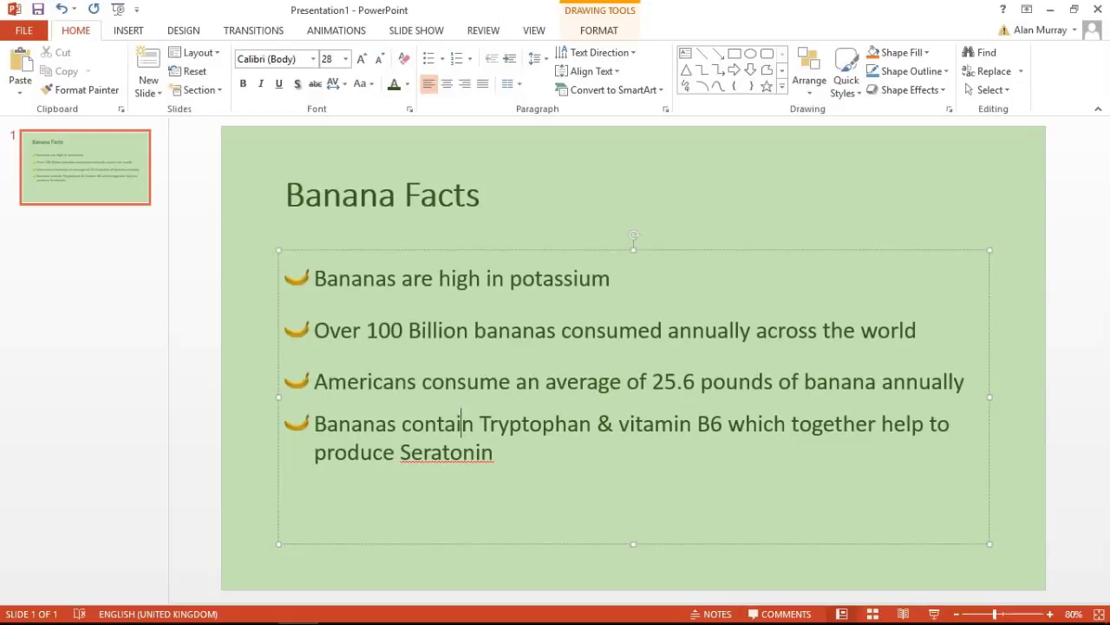
left_click(475, 330)
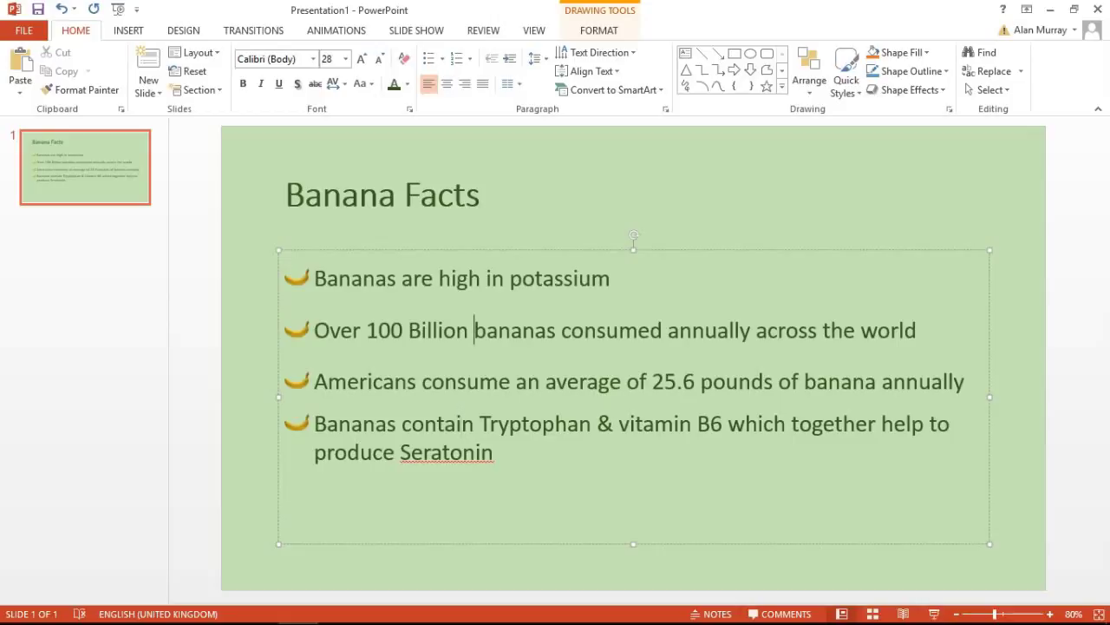